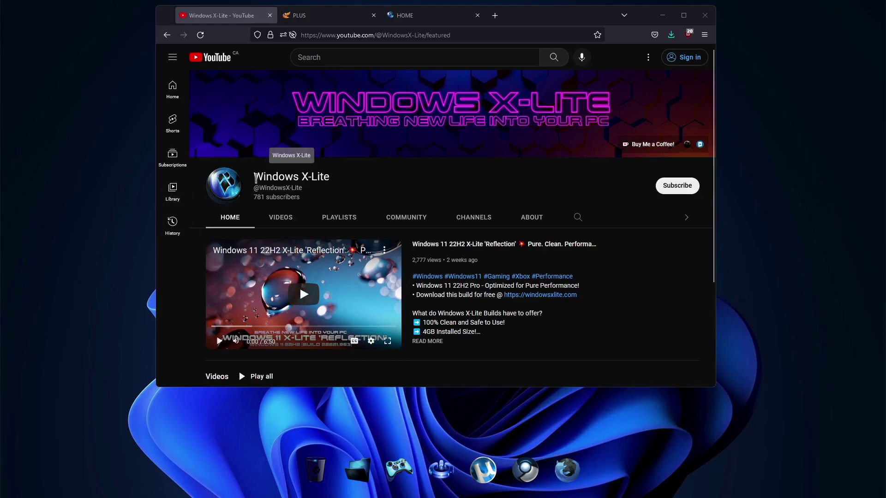
# Highlight the Windows X-Lite channel name, then clear the selection.
pyautogui.moveTo(255, 177); pyautogui.dragTo(330, 178)
pyautogui.click(344, 178)
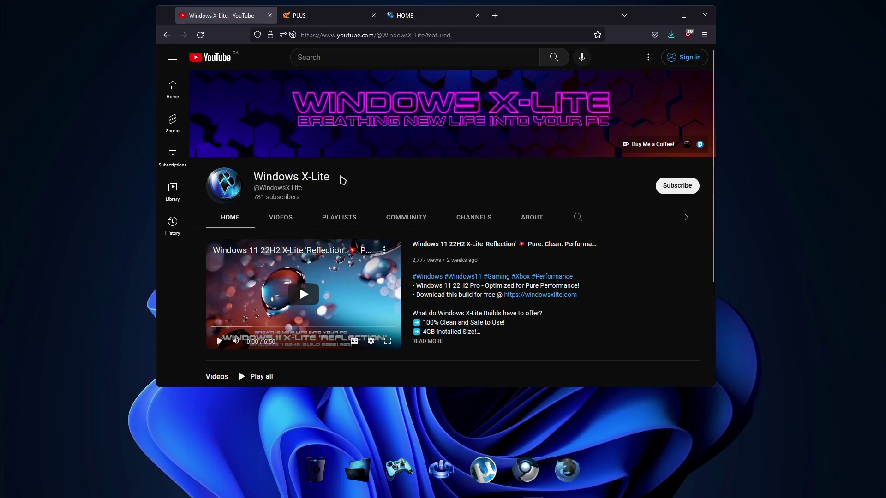
pyautogui.moveTo(713, 173); pyautogui.dragTo(721, 235)
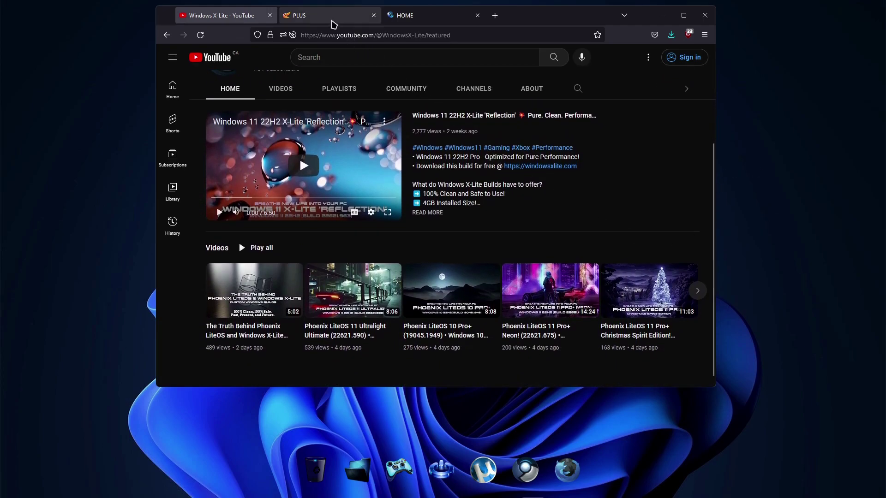
# Browse the phoenixliteos.com PLUS page down to Phoenix LiteOS 10 Pro Plus.
pyautogui.click(332, 15)
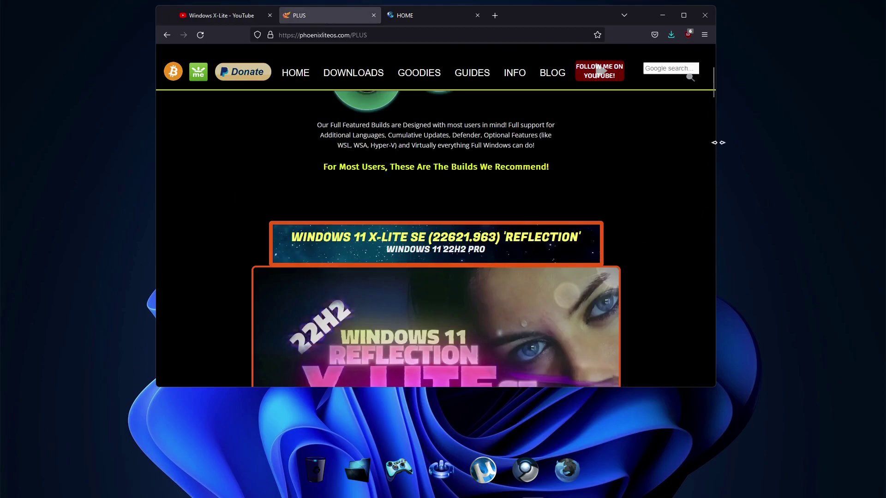
pyautogui.moveTo(715, 90)
pyautogui.mouseDown()
pyautogui.moveTo(731, 231)
pyautogui.moveTo(730, 354)
pyautogui.mouseUp()
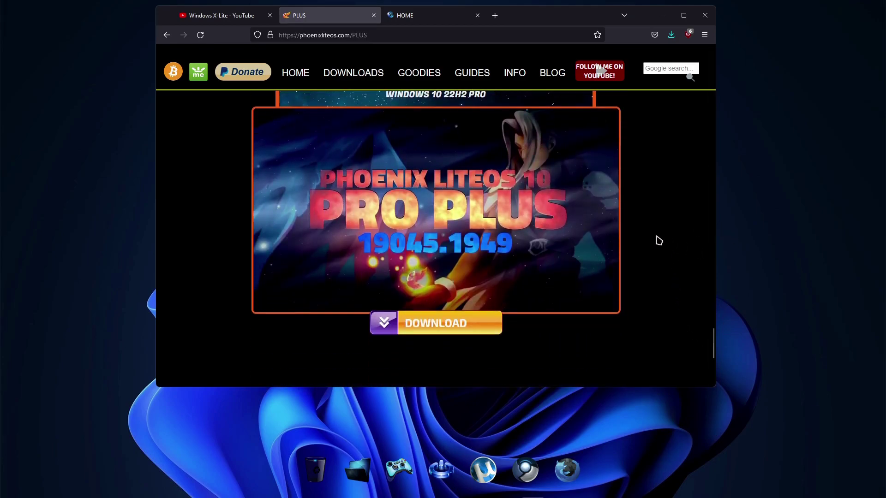
# Switch back to the Windows X-Lite YouTube tab showing the 'Reflection' video.
pyautogui.click(221, 16)
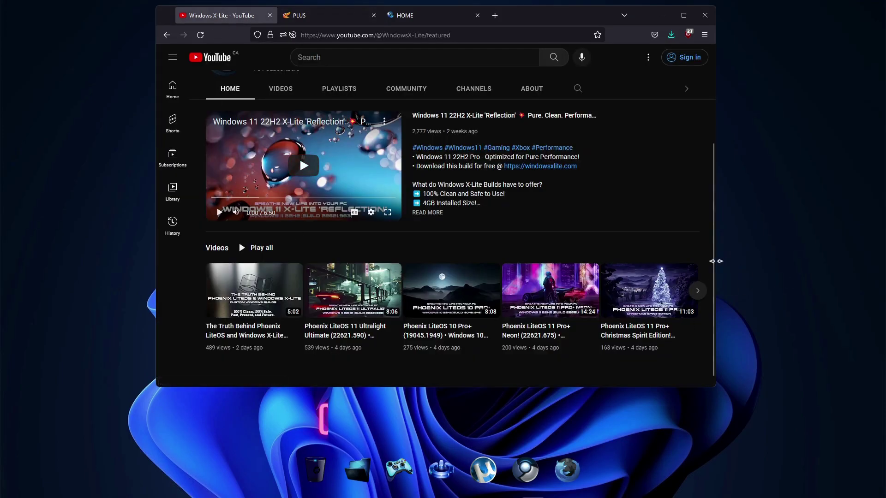
pyautogui.moveTo(714, 266); pyautogui.dragTo(713, 155)
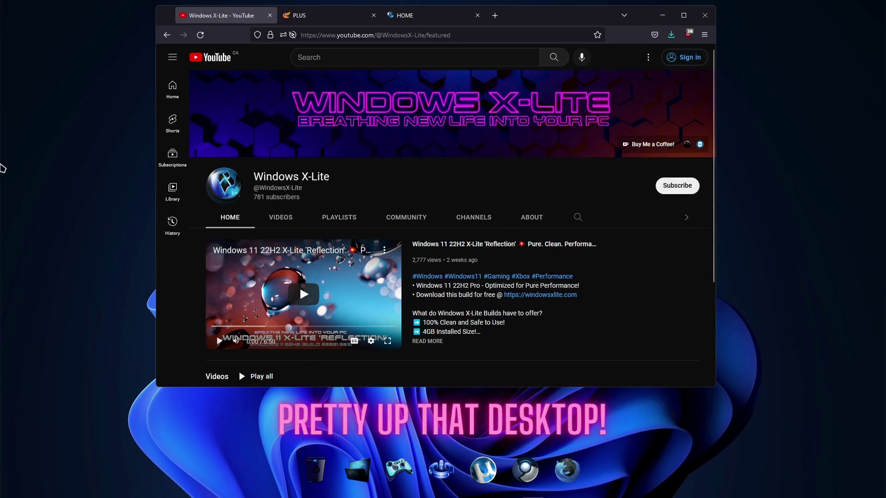
pyautogui.rightClick(38, 75)
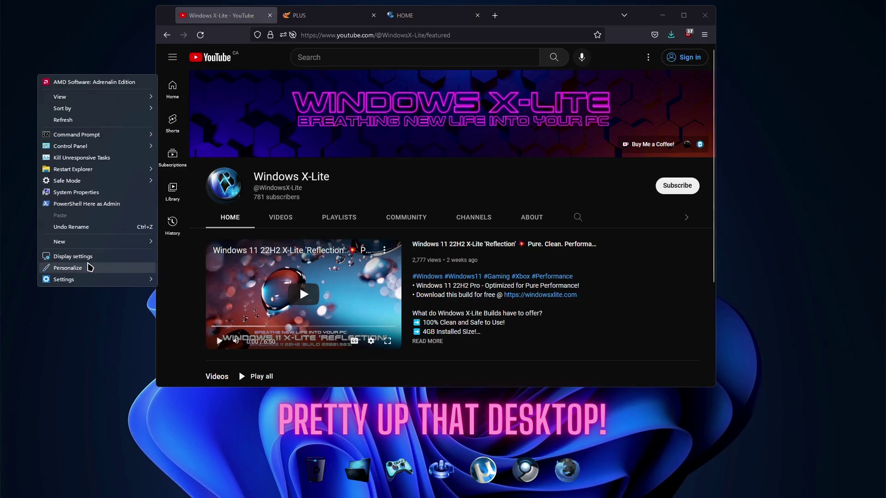
pyautogui.click(68, 267)
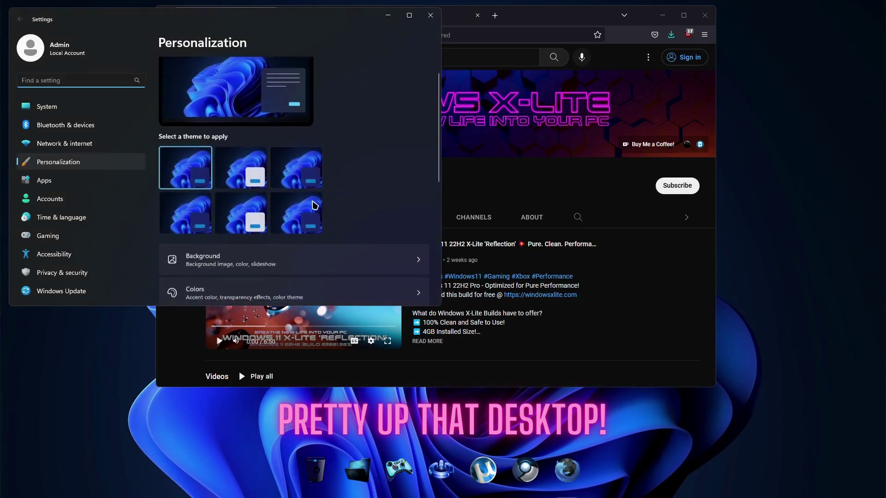
pyautogui.scroll(-3, 313, 205)
pyautogui.click(322, 268)
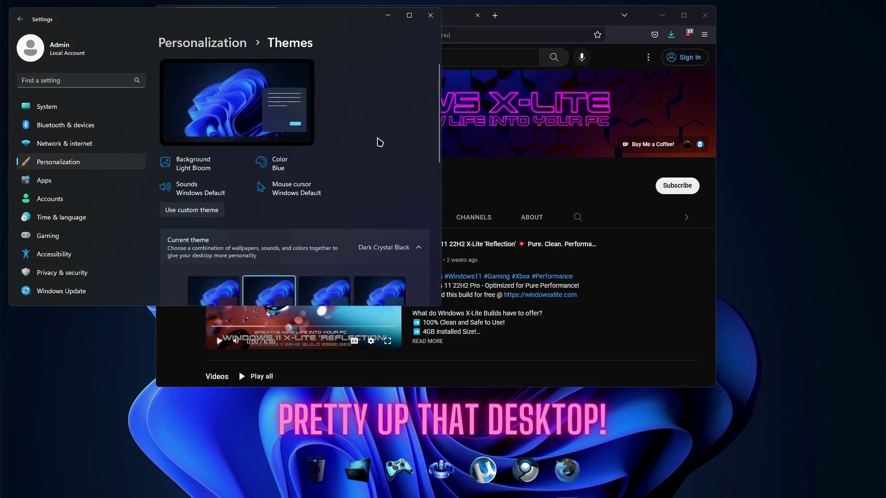
pyautogui.scroll(-3, 380, 142)
pyautogui.scroll(-3, 401, 160)
pyautogui.scroll(-3, 419, 173)
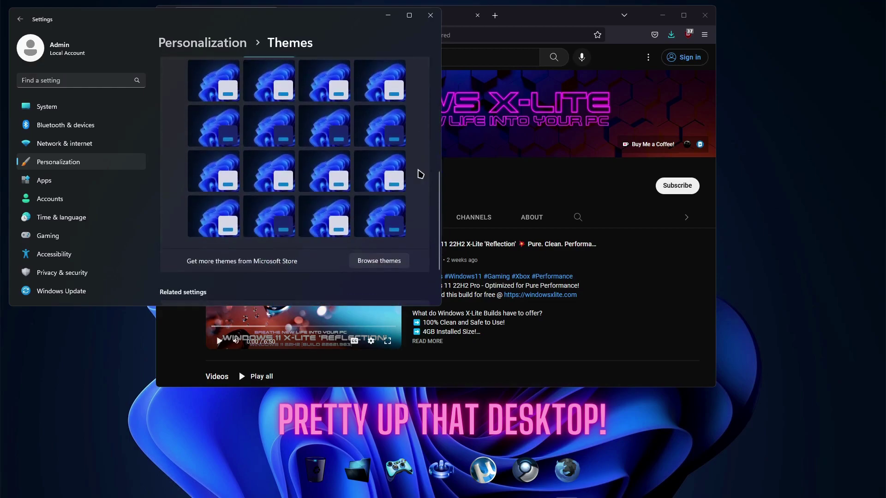
pyautogui.scroll(3, 420, 172)
pyautogui.scroll(3, 419, 173)
pyautogui.scroll(2, 419, 173)
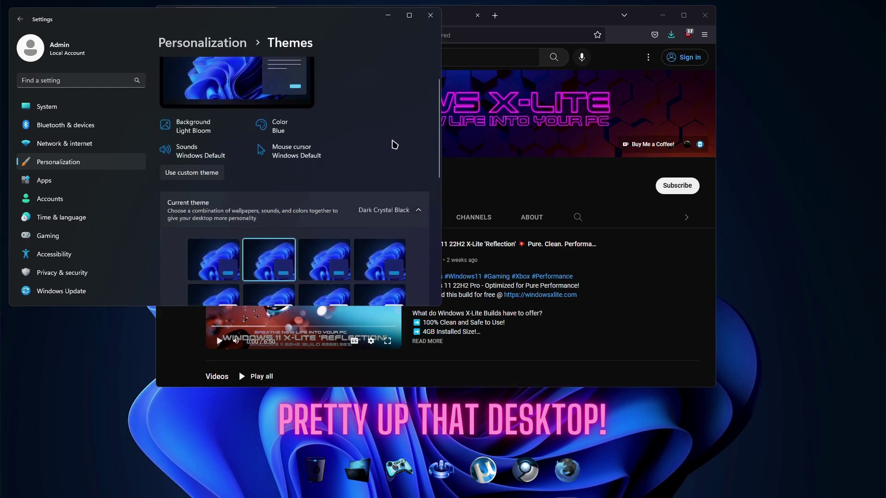
pyautogui.click(430, 15)
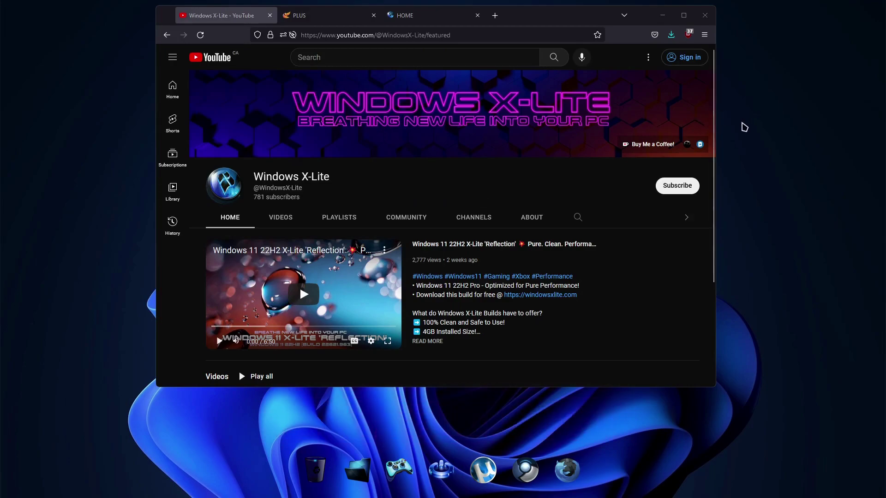
pyautogui.moveTo(716, 127)
pyautogui.mouseDown()
pyautogui.moveTo(715, 150)
pyautogui.moveTo(715, 122)
pyautogui.mouseUp()
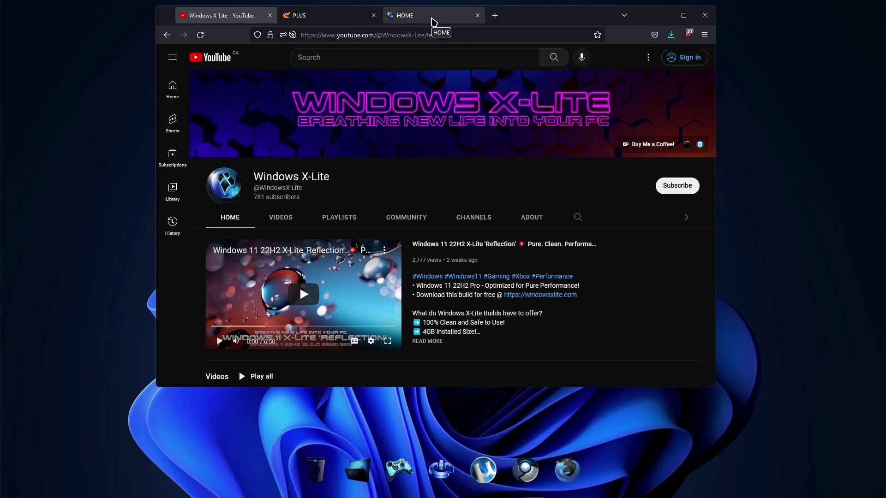
# Go from the windowsxlite.com homepage tab to its WIN11 builds page.
pyautogui.click(433, 16)
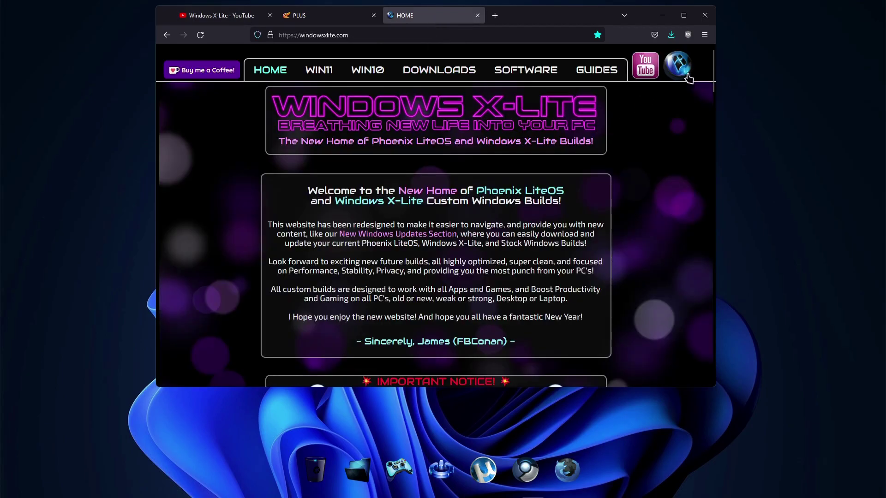
pyautogui.scroll(-1, 715, 69)
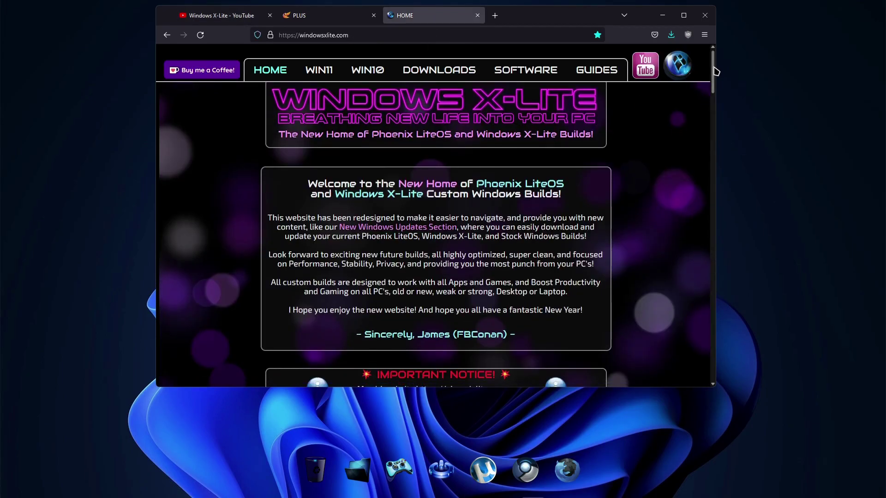
pyautogui.scroll(1, 715, 69)
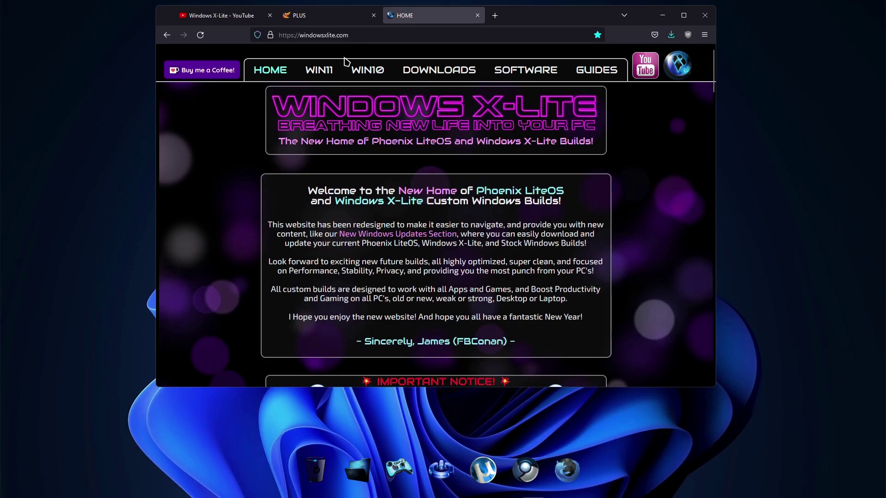
pyautogui.click(321, 70)
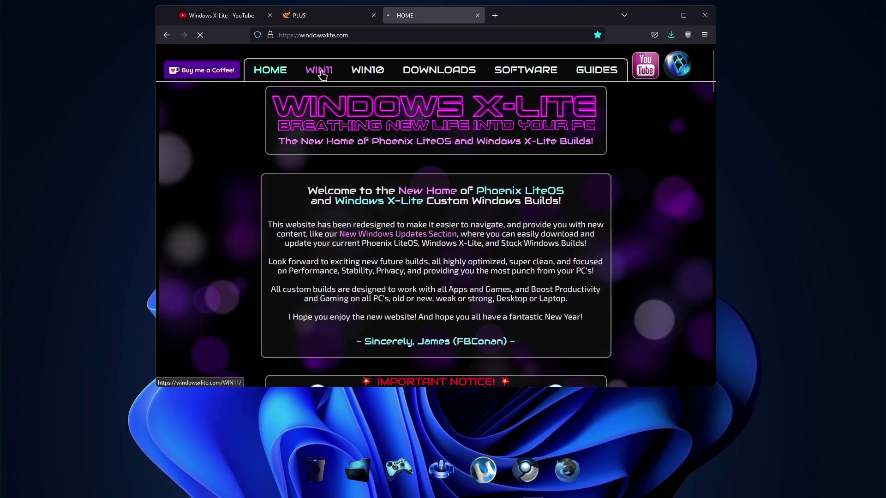
pyautogui.scroll(-2, 294, 140)
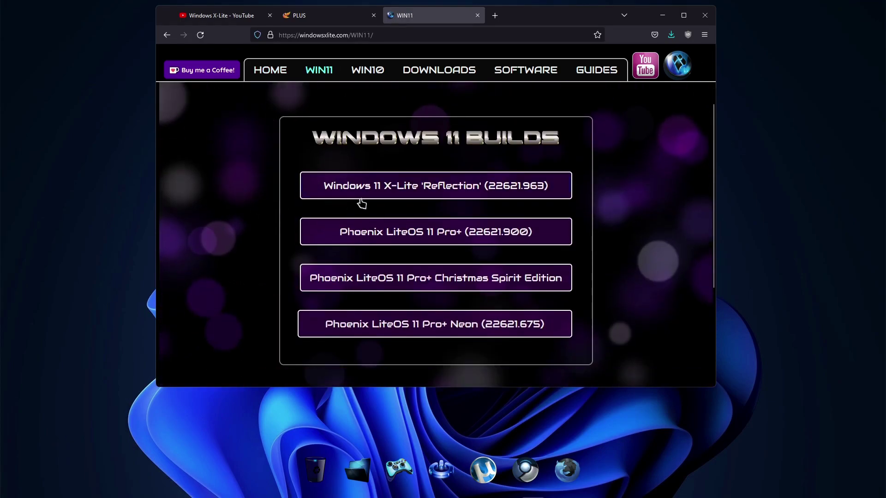
# Open the 'Reflection' build page and highlight its Bypasses lines and feature list.
pyautogui.click(407, 189)
pyautogui.scroll(-2, 716, 101)
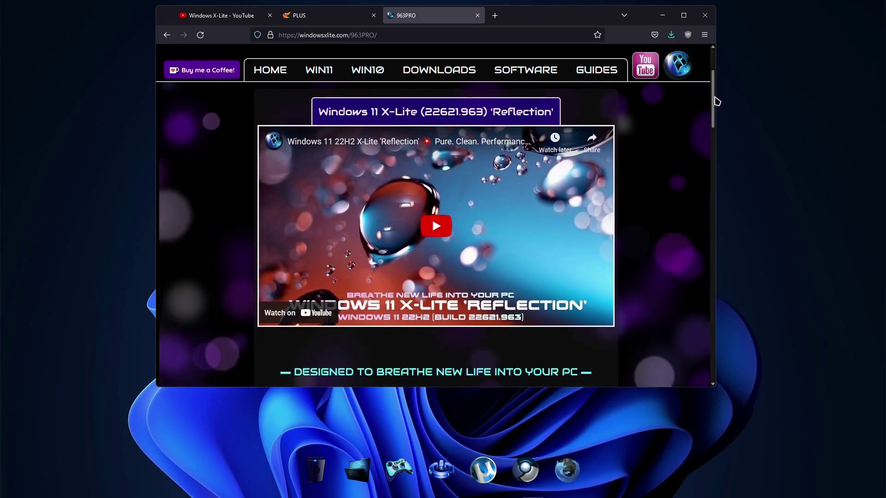
pyautogui.moveTo(712, 102); pyautogui.dragTo(716, 150)
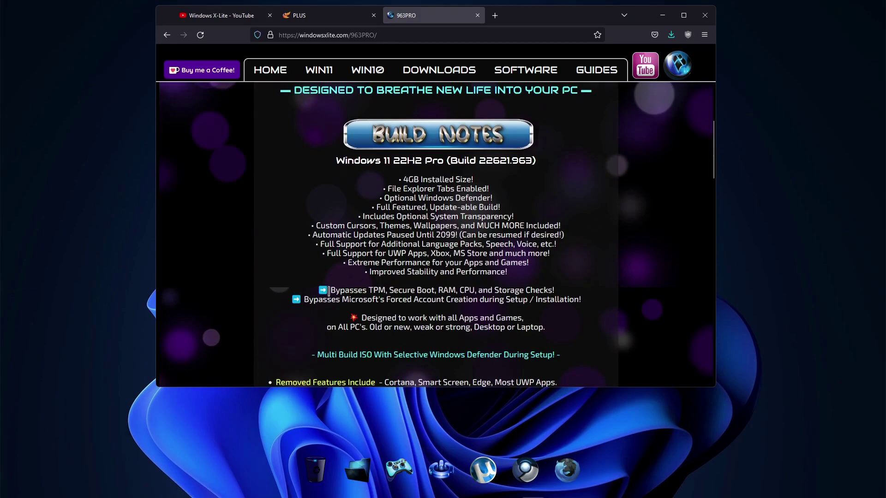
pyautogui.moveTo(330, 290); pyautogui.dragTo(590, 301)
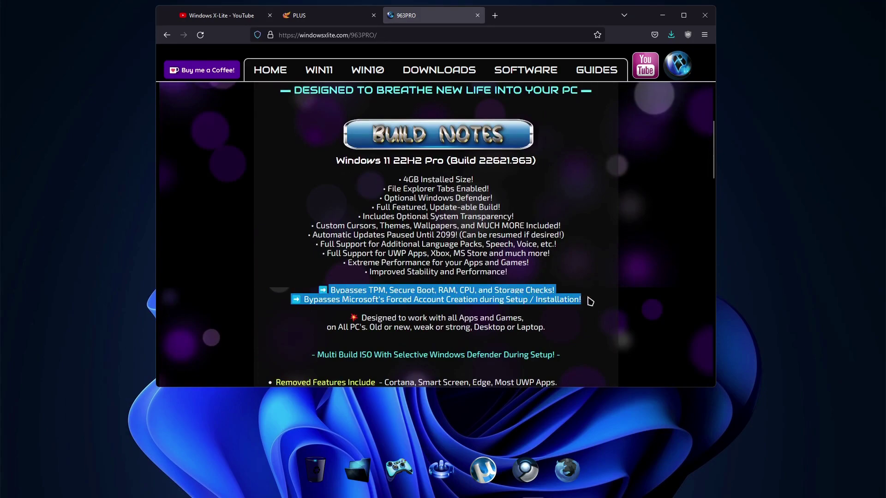
pyautogui.click(371, 183)
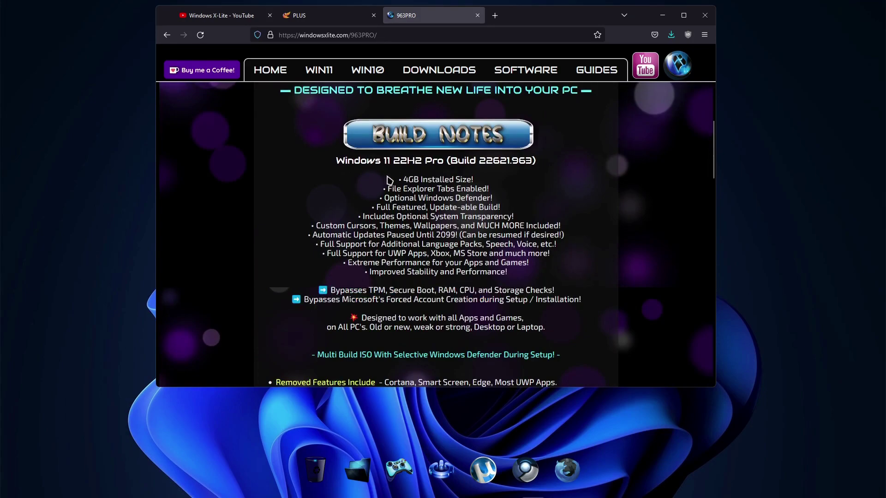
pyautogui.moveTo(394, 179); pyautogui.dragTo(521, 272)
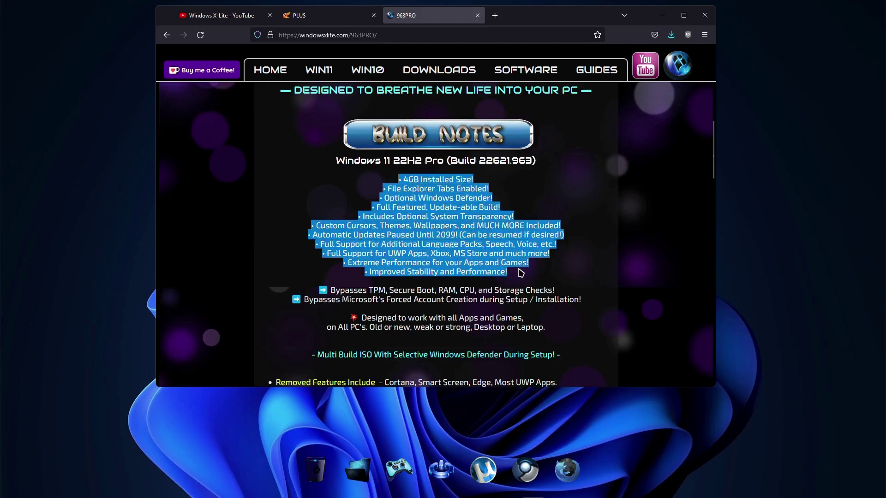
pyautogui.click(591, 198)
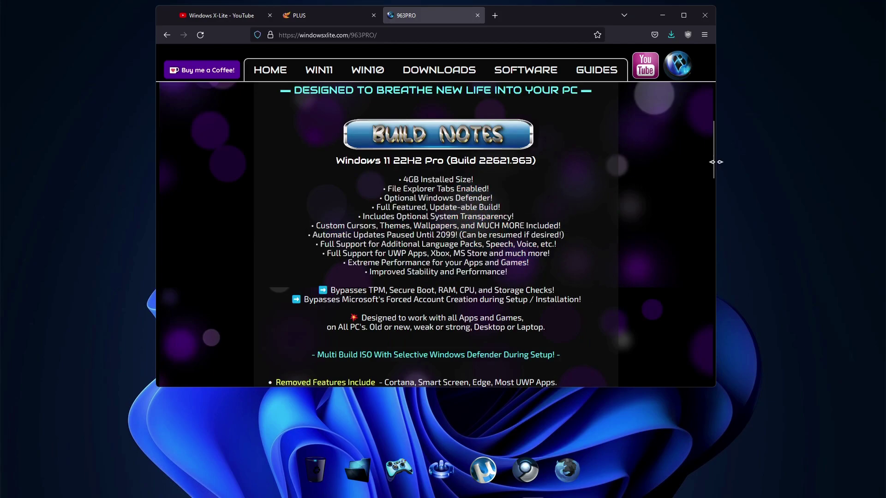
pyautogui.moveTo(717, 162); pyautogui.dragTo(719, 305)
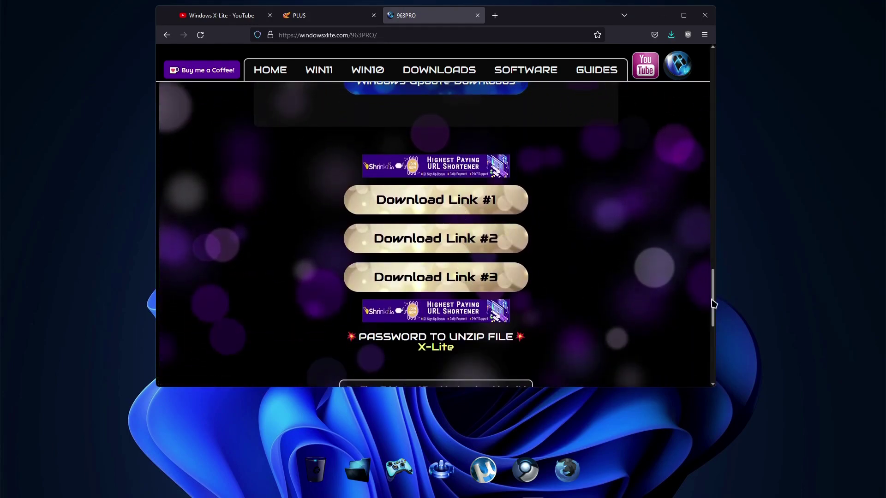
pyautogui.moveTo(713, 303); pyautogui.dragTo(717, 55)
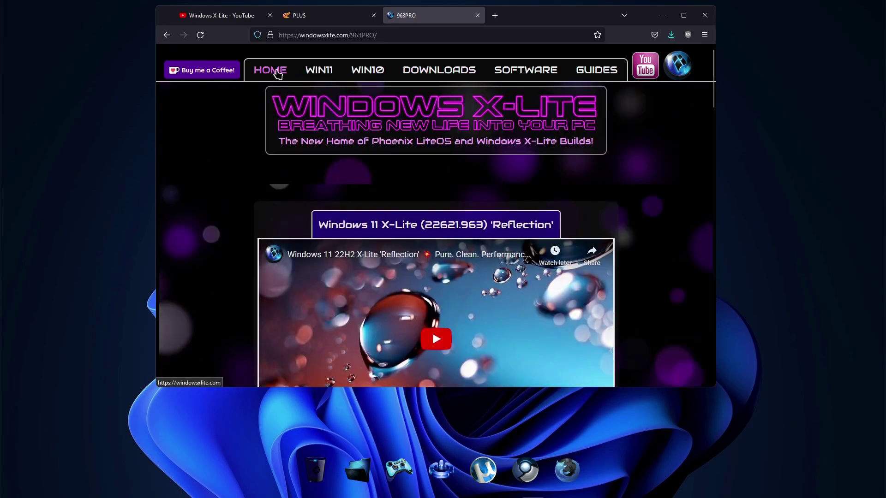
# Return to the windowsxlite.com homepage via the HOME link.
pyautogui.click(270, 70)
pyautogui.moveTo(713, 90); pyautogui.dragTo(717, 116)
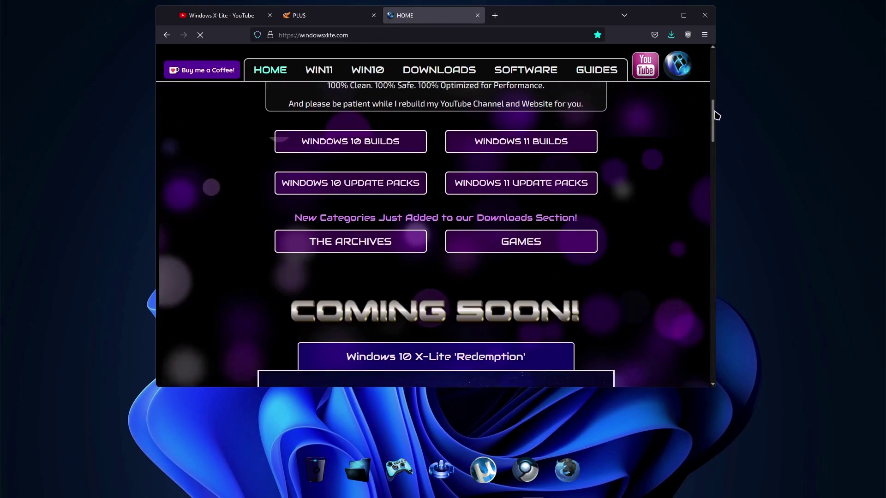